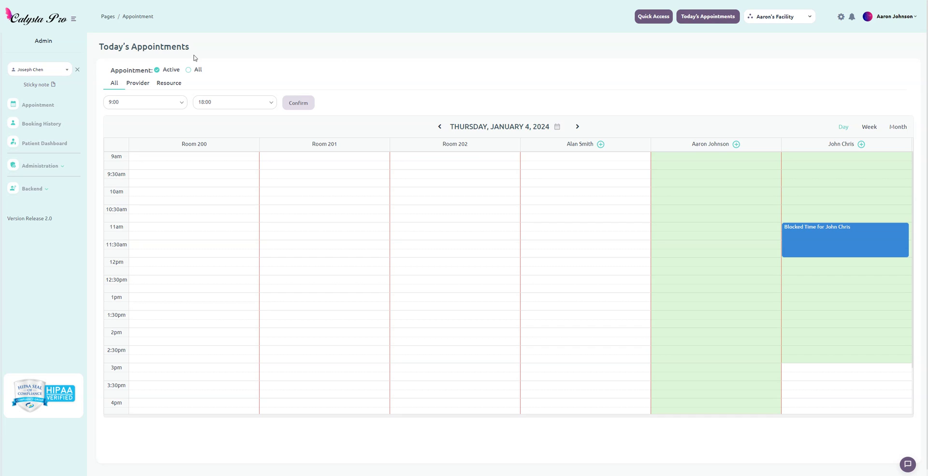
Load the chosen provider's schedule list from Administration > Provider > Provider Schedule
click(13, 165)
click(47, 189)
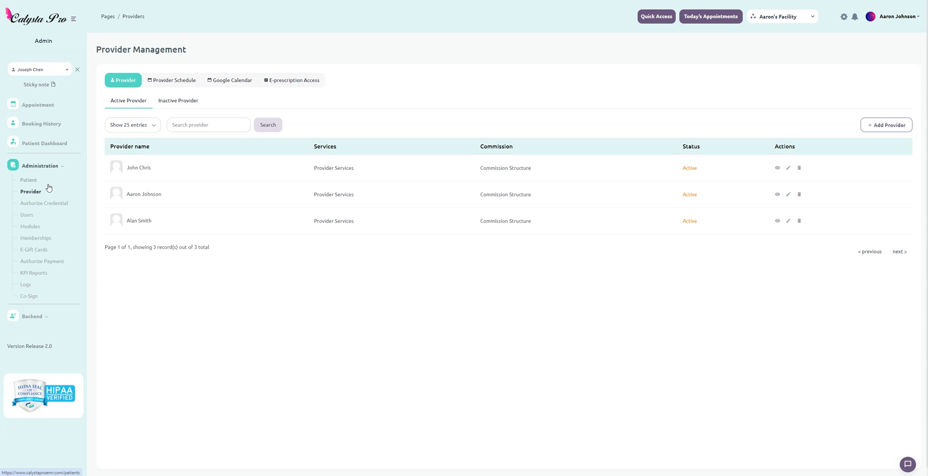
click(175, 85)
click(150, 116)
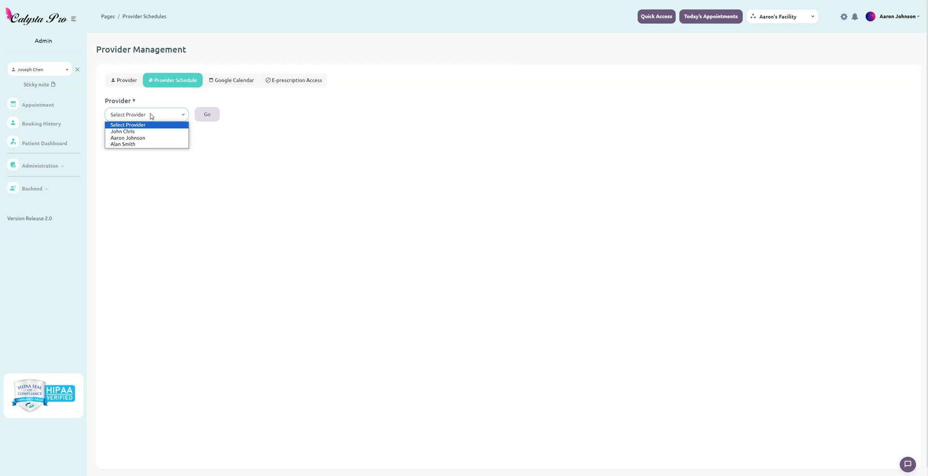
click(135, 131)
click(207, 116)
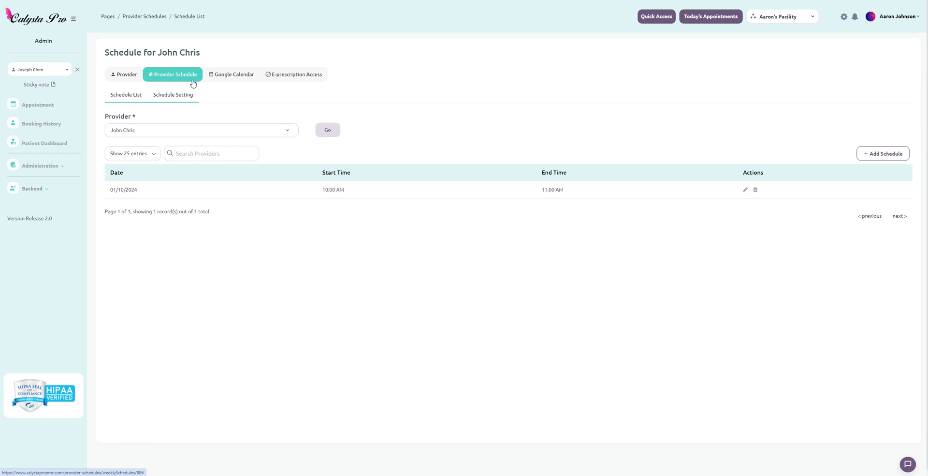
Open the Schedule Setting tab to view the provider's weekly 'January' schedule
click(180, 102)
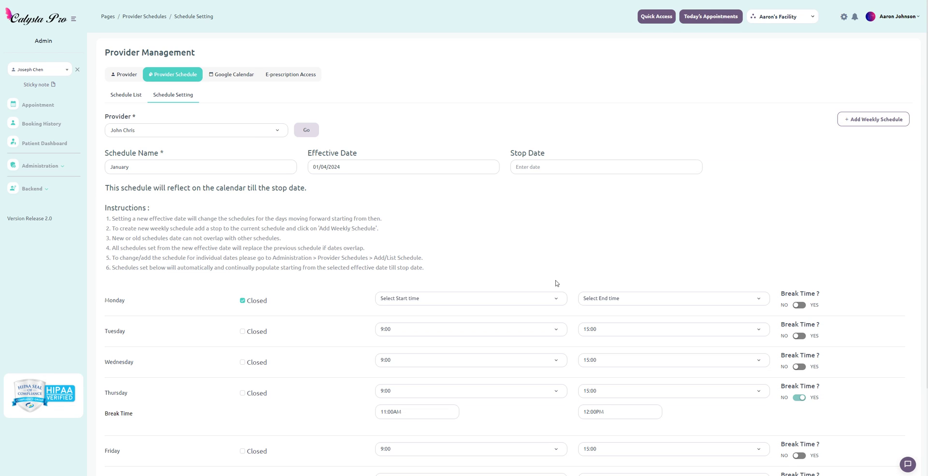
scroll(274, 237, down, 2)
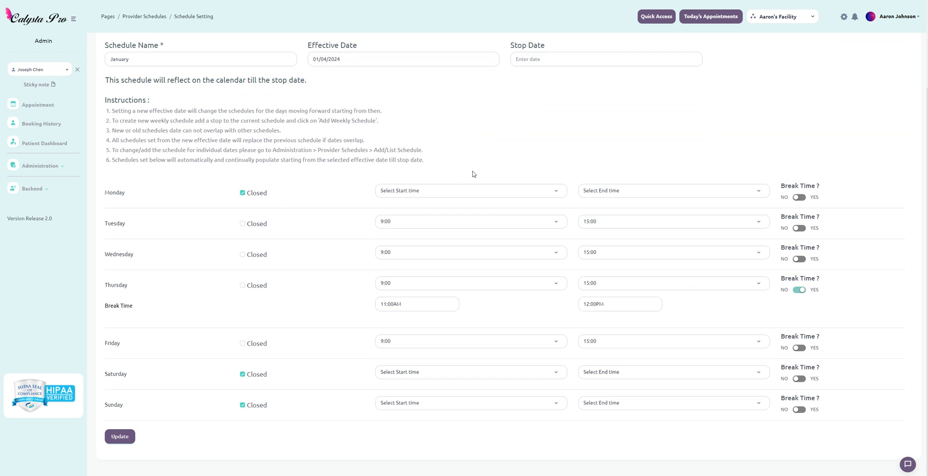
click(492, 190)
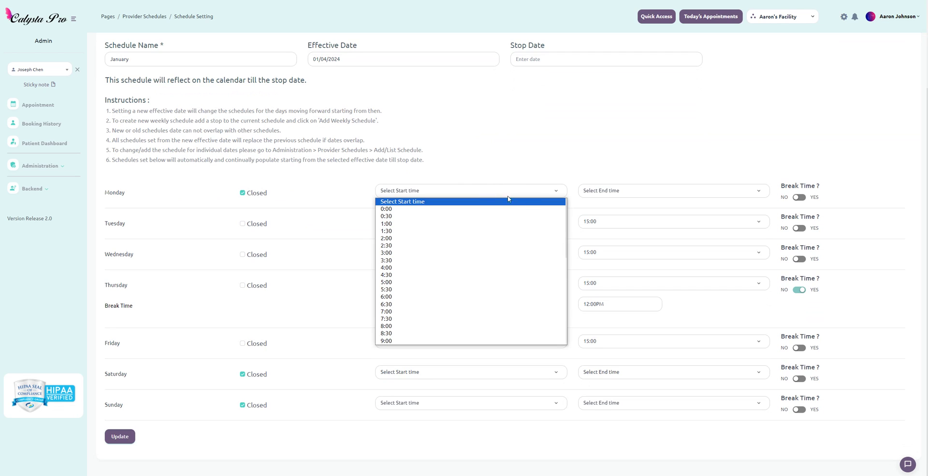
click(612, 192)
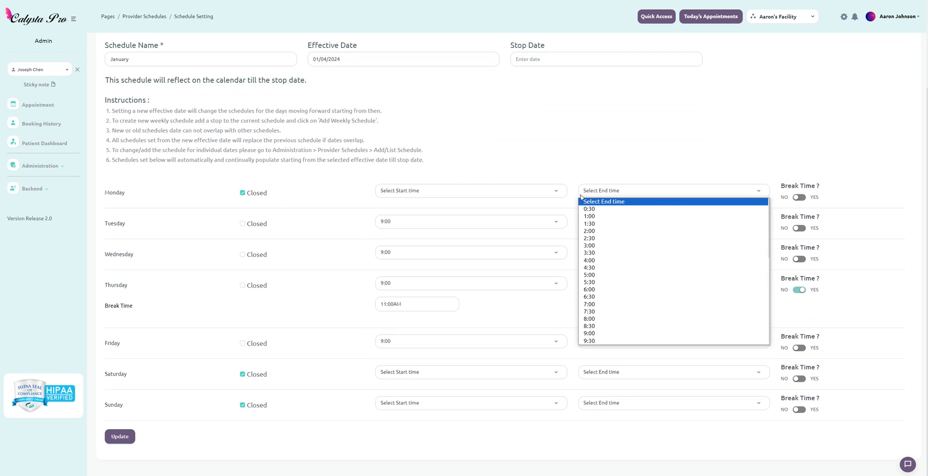
click(571, 162)
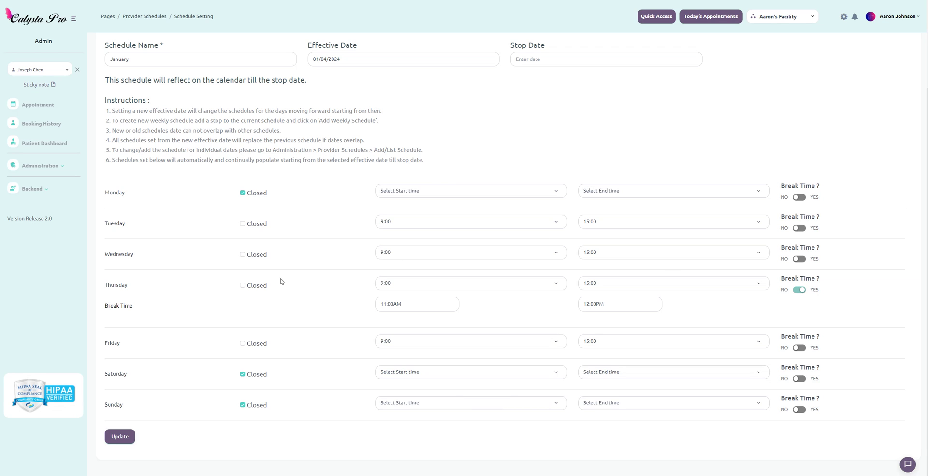
Save the weekly schedule and check today's calendar for the 11am–12pm break block
click(119, 436)
click(711, 16)
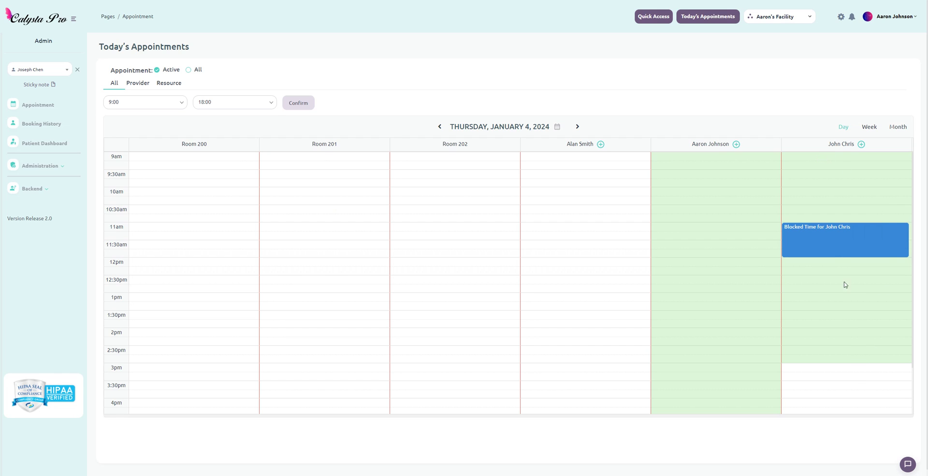
mouse_move(832, 251)
Reload the provider's schedule list under Administration > Provider > Provider Schedule
click(43, 167)
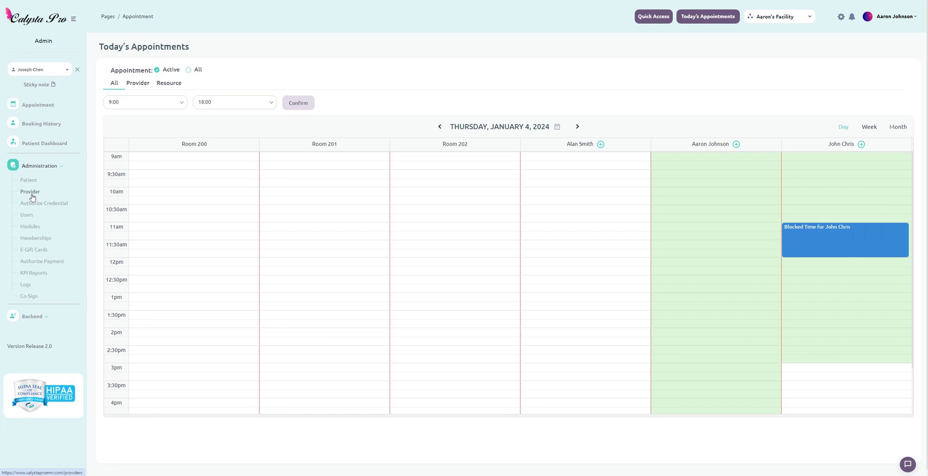
click(30, 191)
click(171, 80)
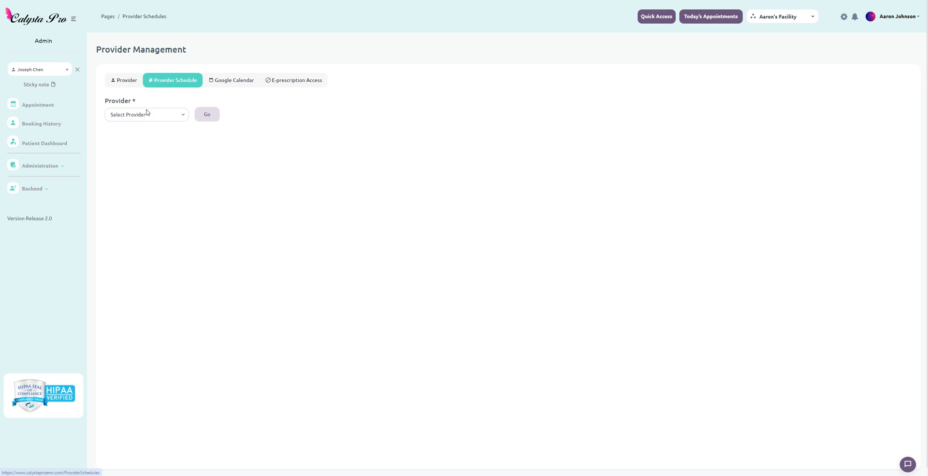
click(145, 114)
click(127, 132)
click(207, 115)
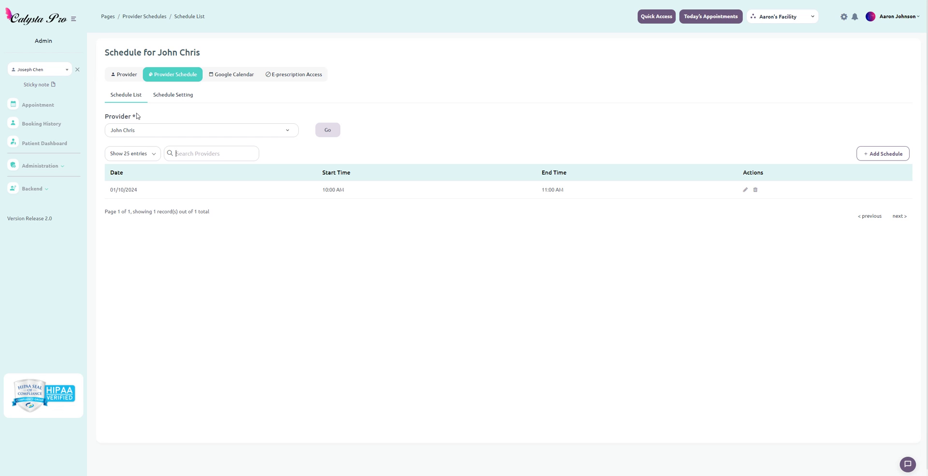
Start a custom schedule entry on January 10 and inspect its start time without saving
click(883, 154)
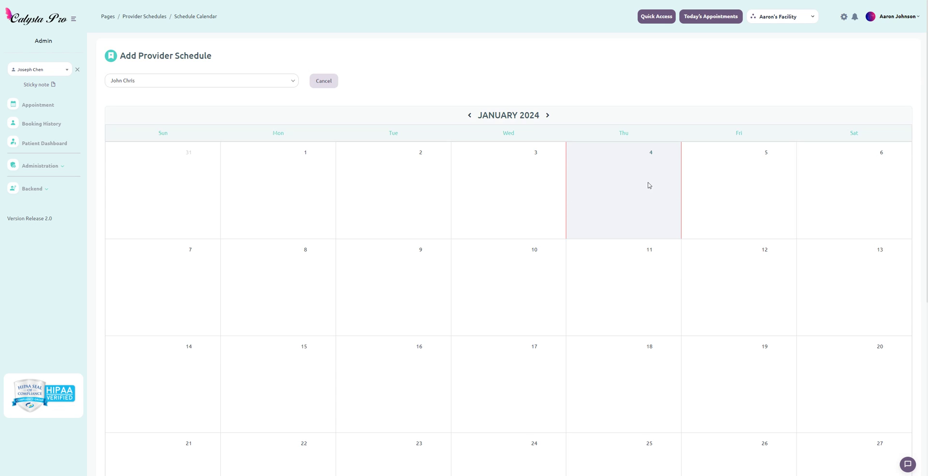
click(538, 296)
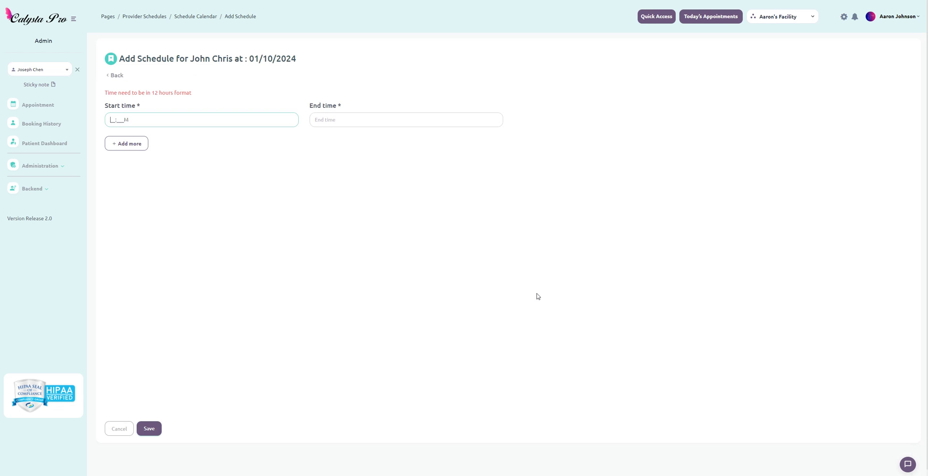
click(170, 123)
click(239, 153)
Reload the provider's schedule list and select the 01/10/2024 entry date
click(44, 166)
click(39, 194)
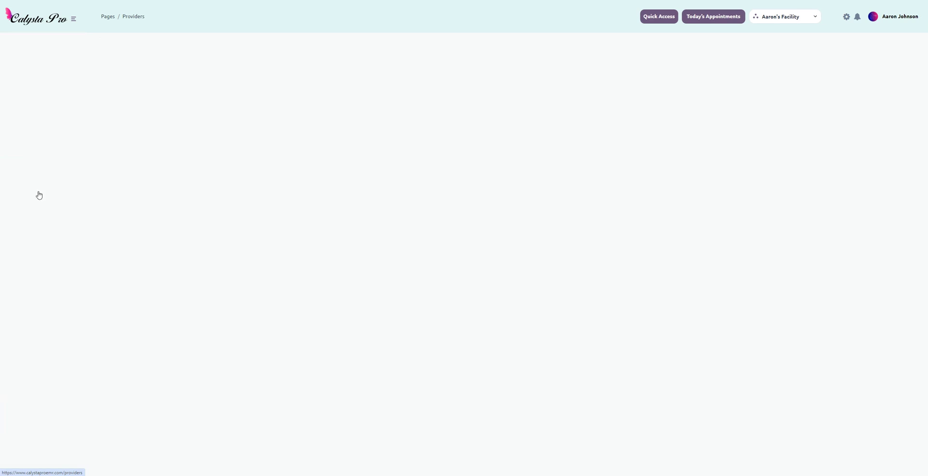
click(175, 80)
click(148, 115)
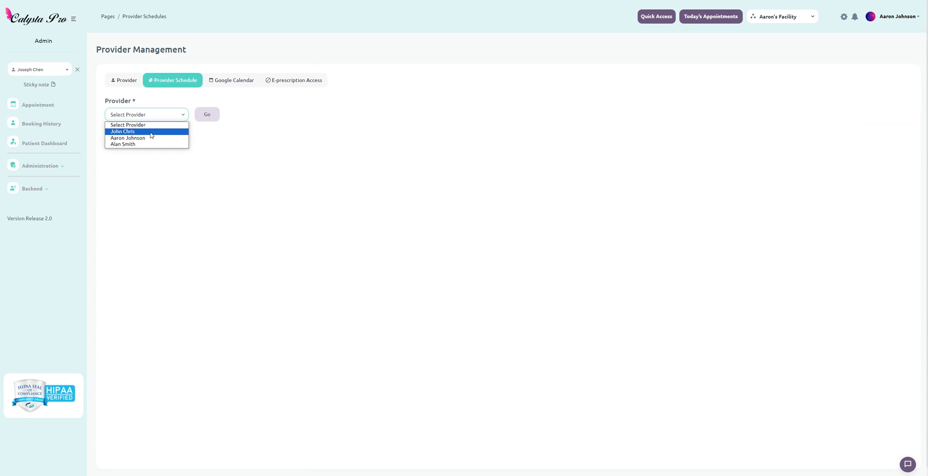
click(150, 132)
click(207, 116)
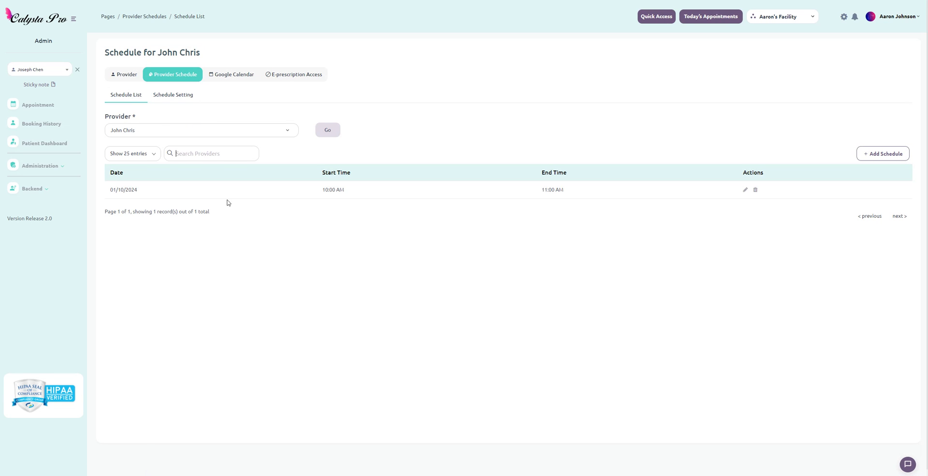
drag(109, 193, 147, 193)
Switch the appointments calendar to Wednesday, January 10, 2024, showing the 10am–11am block
click(707, 20)
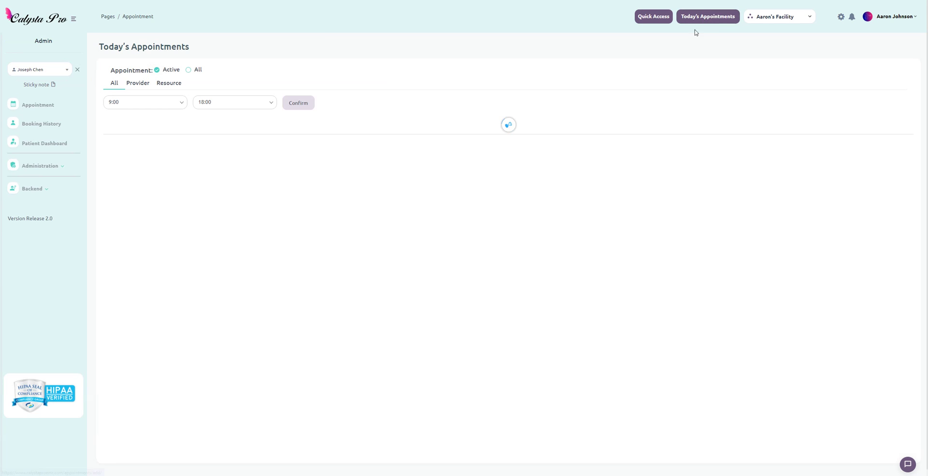
click(558, 127)
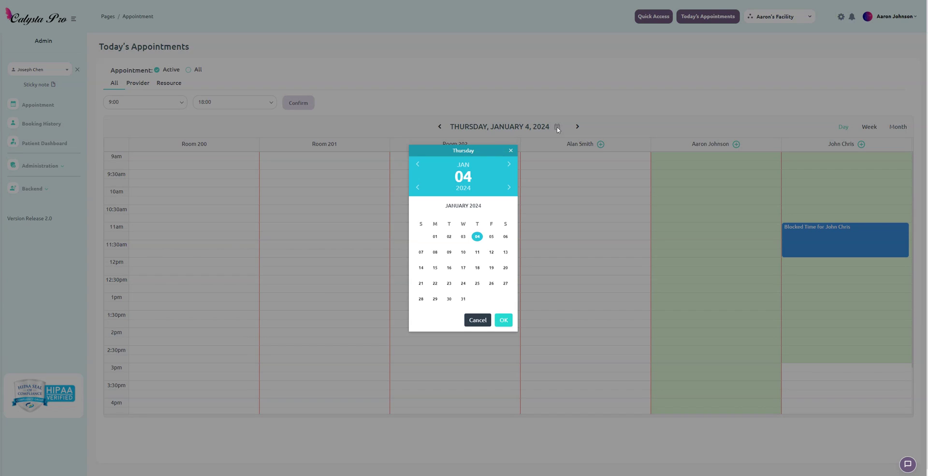
click(463, 252)
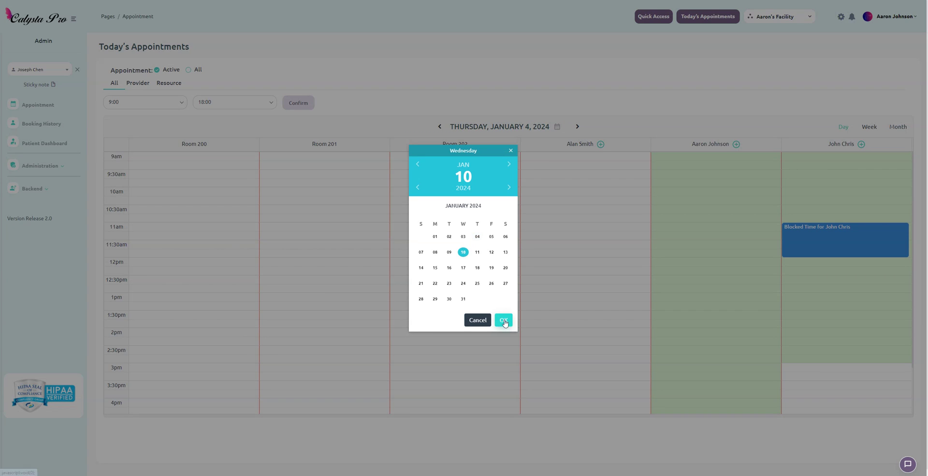
click(503, 320)
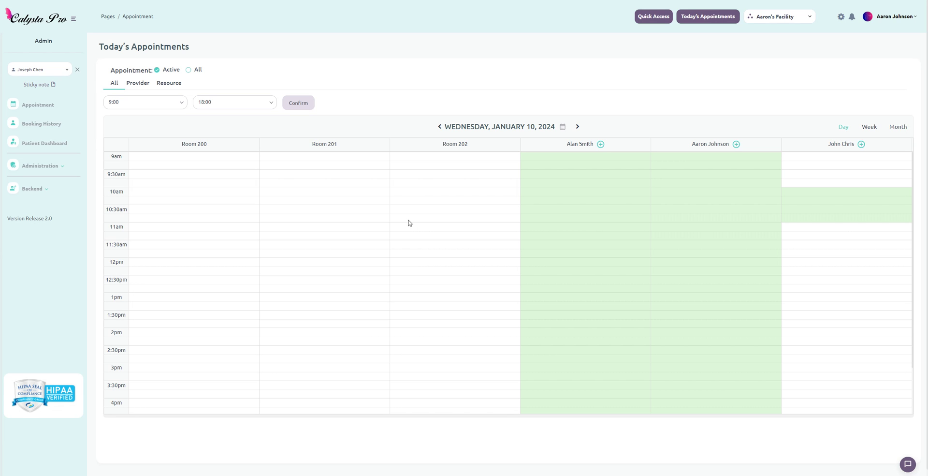
Open the second provider's Google Calendar settings in Provider Management and focus the Calendar Id field
click(63, 168)
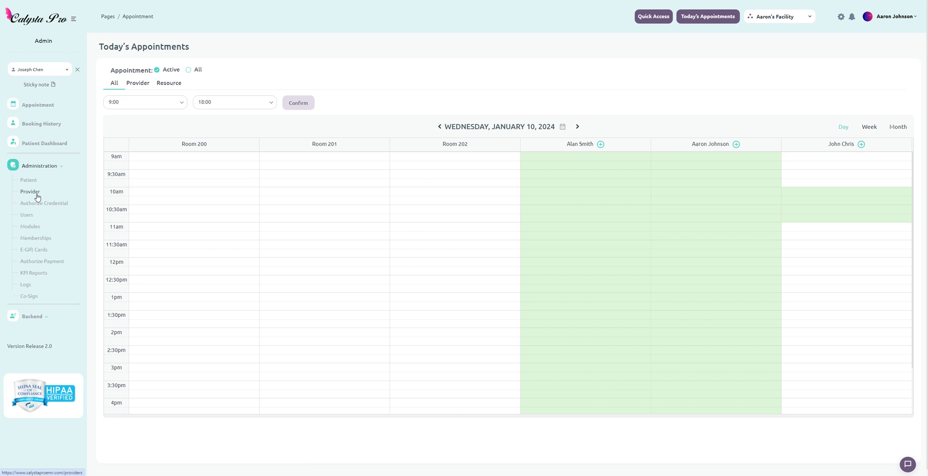
click(30, 192)
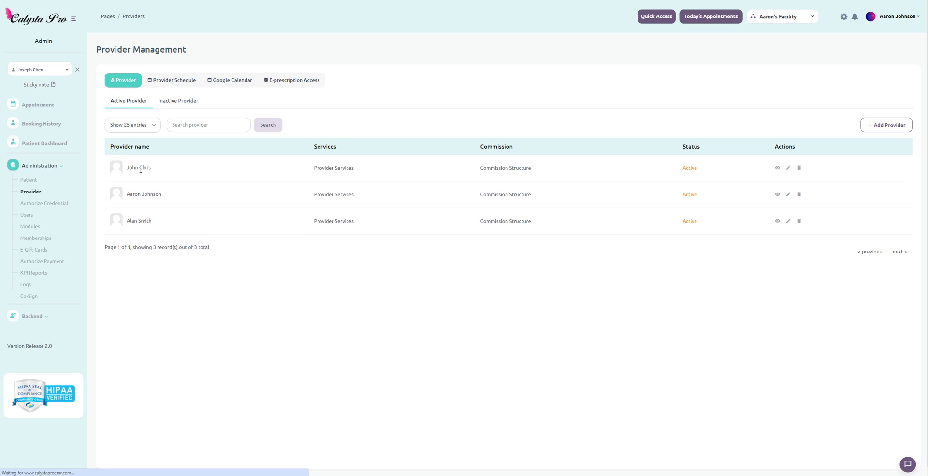
click(226, 82)
click(158, 102)
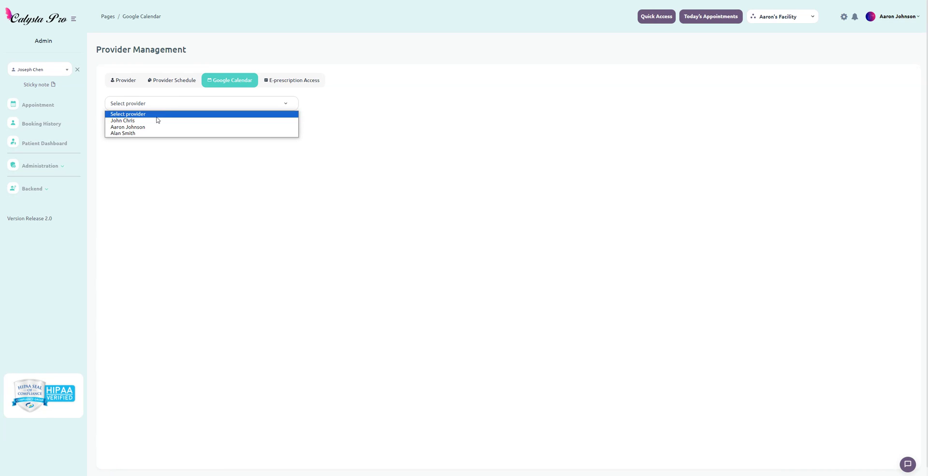
click(151, 127)
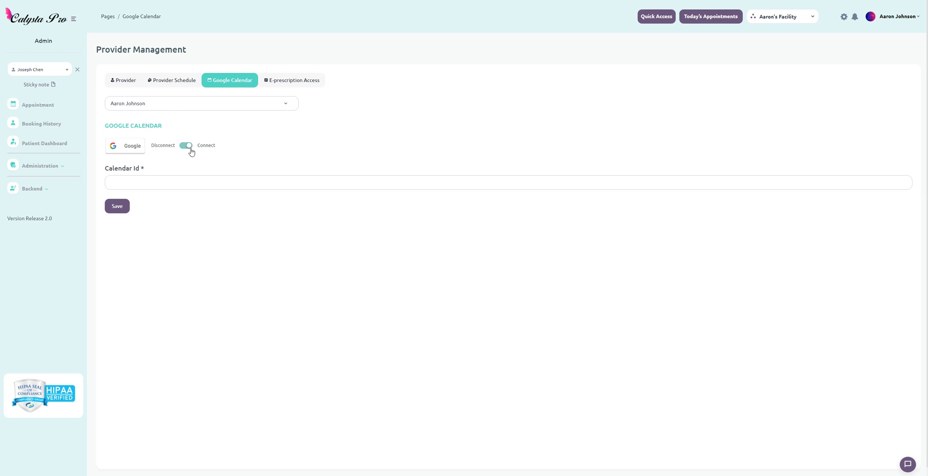
click(153, 183)
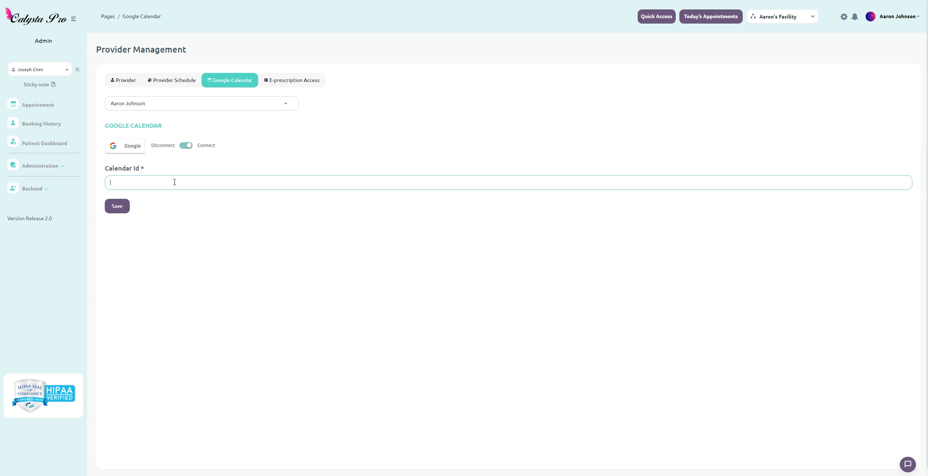